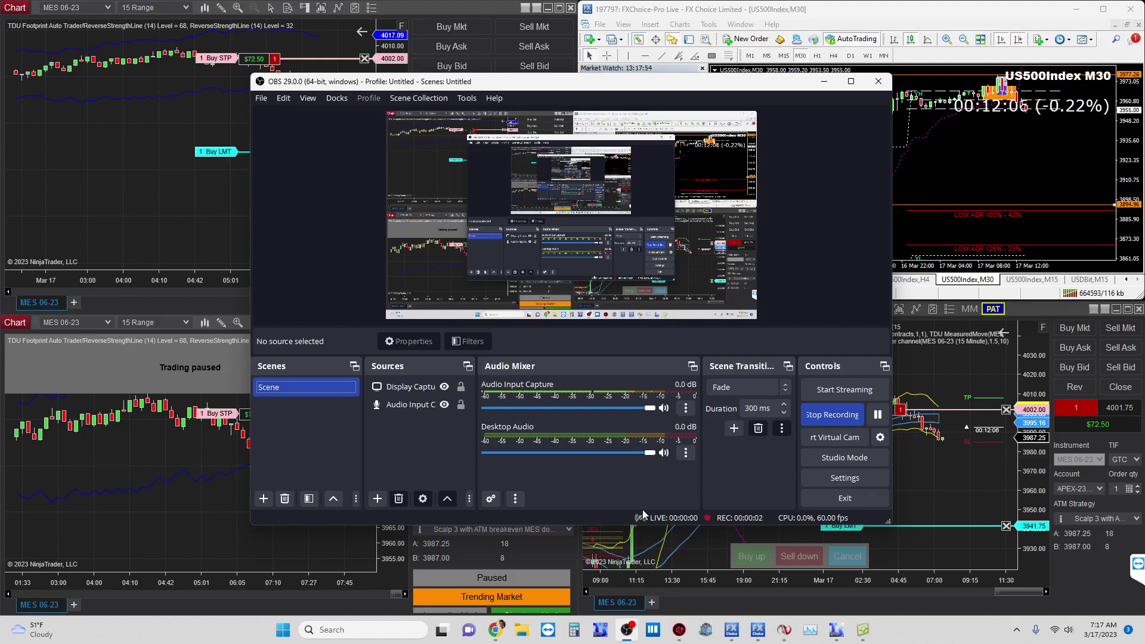
Download fresh US500Index 1-hour history in MetaTrader 4's History Center
left_click(1103, 9)
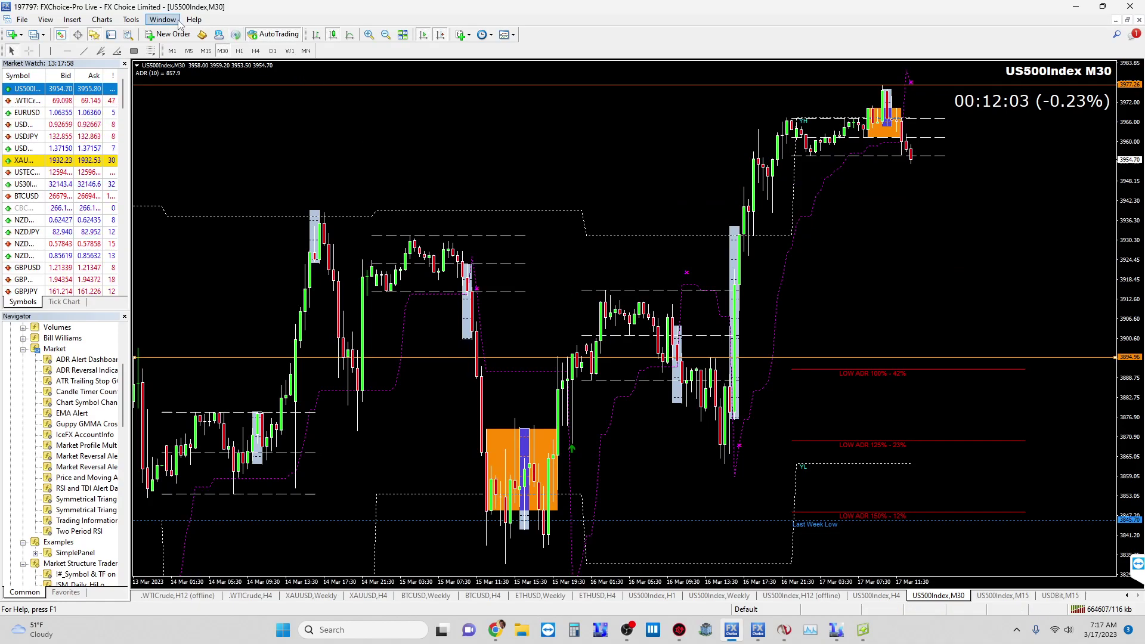
left_click(131, 19)
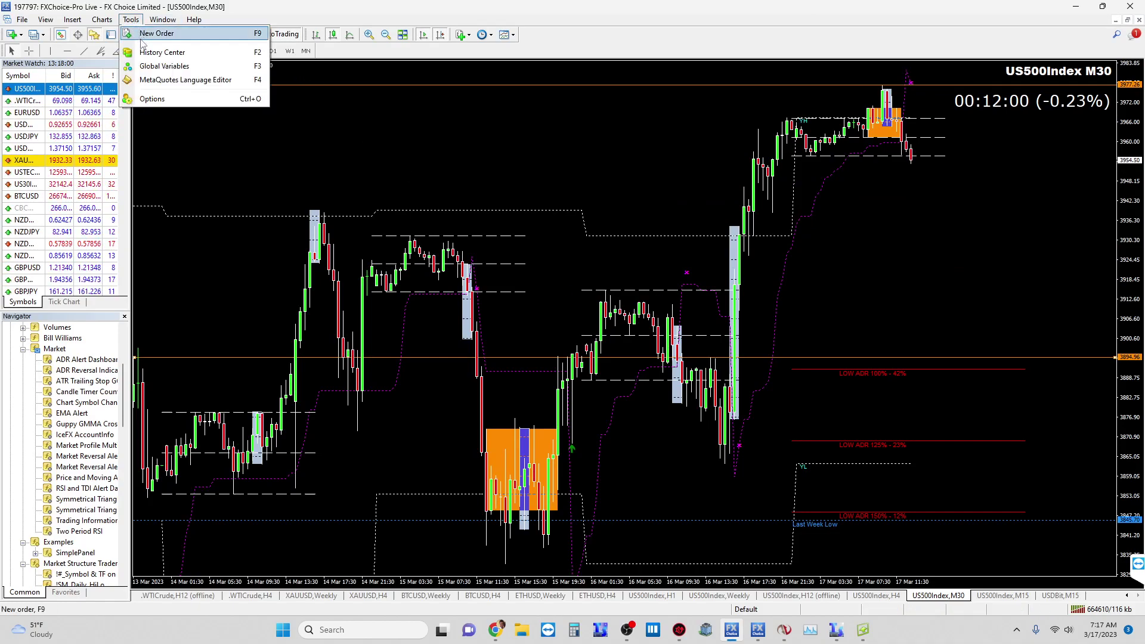
left_click(161, 53)
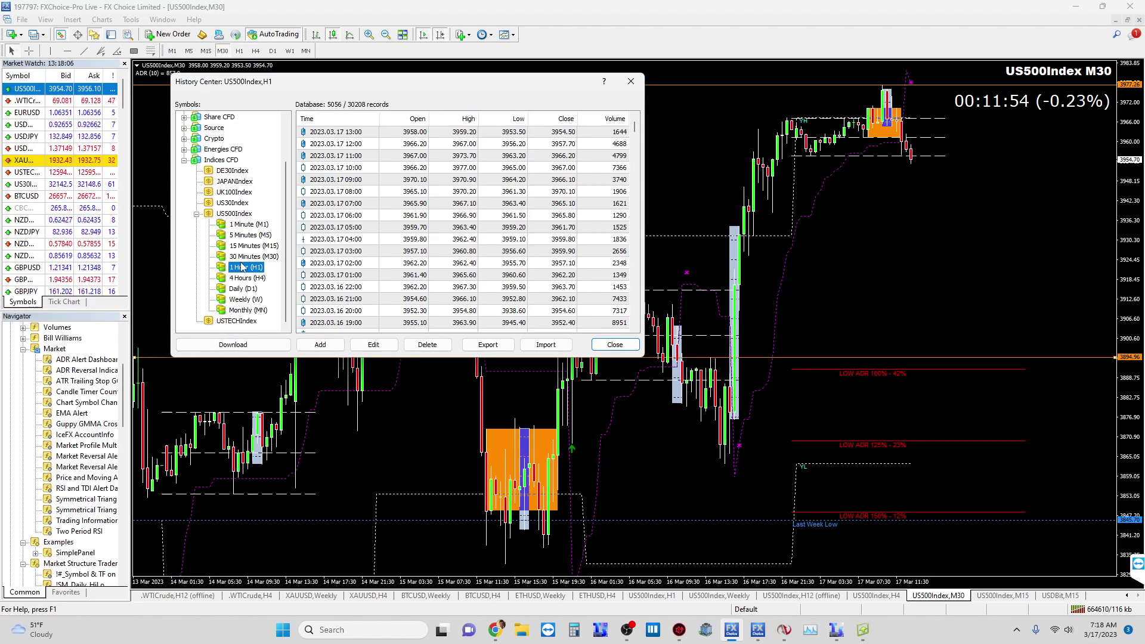
left_click(237, 346)
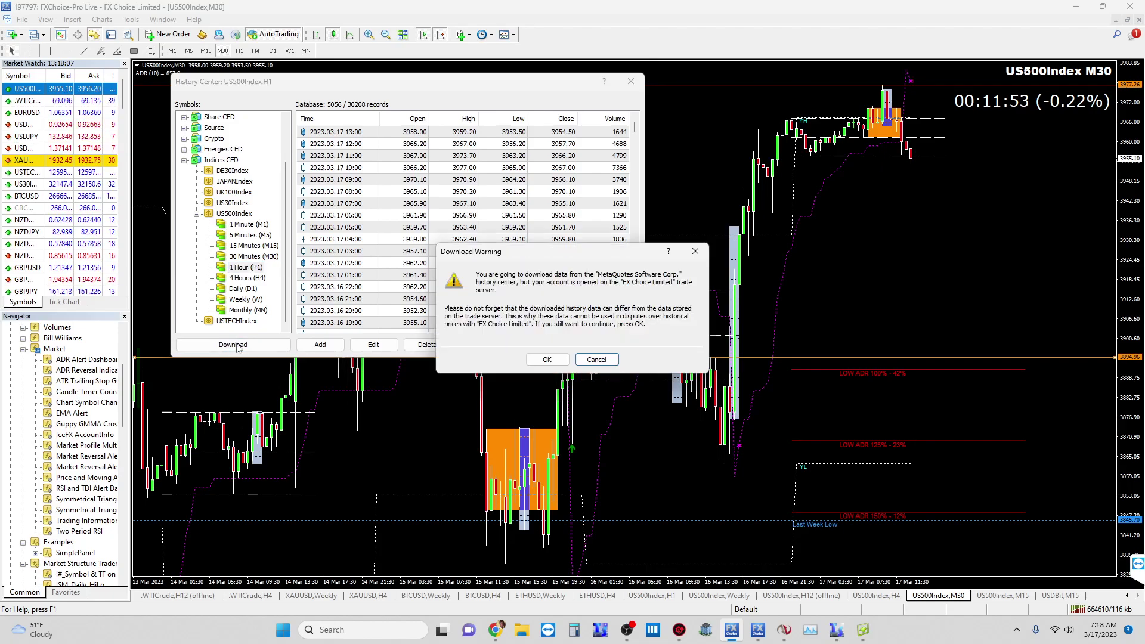
left_click(547, 361)
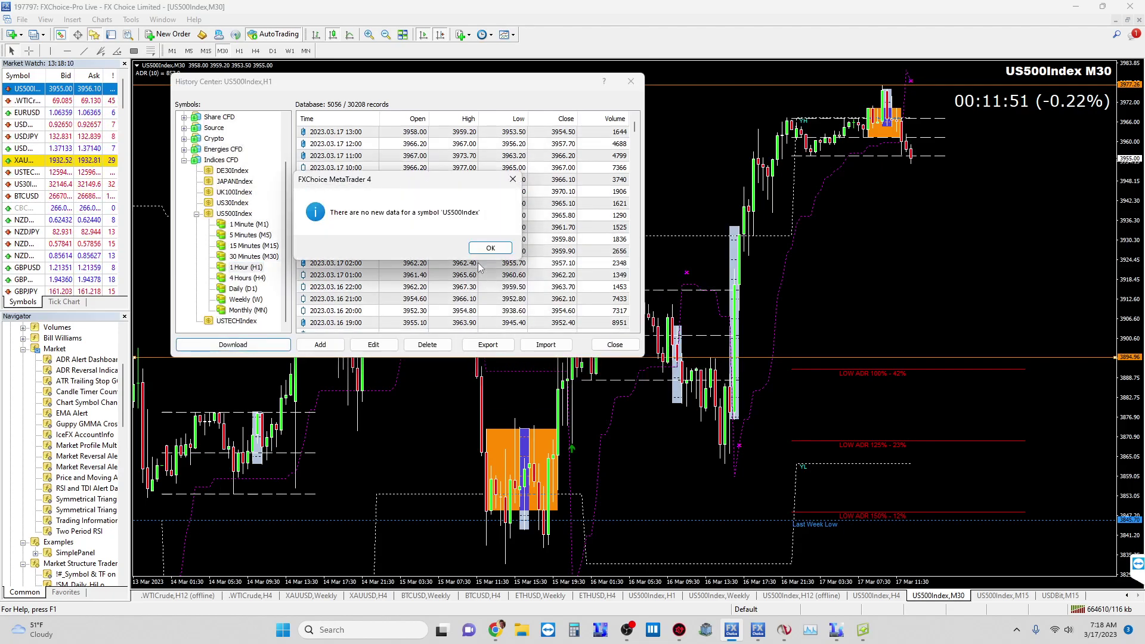
left_click(487, 250)
Export the hourly history over US500Index.csv in Time_Set, then close History Center
left_click(487, 345)
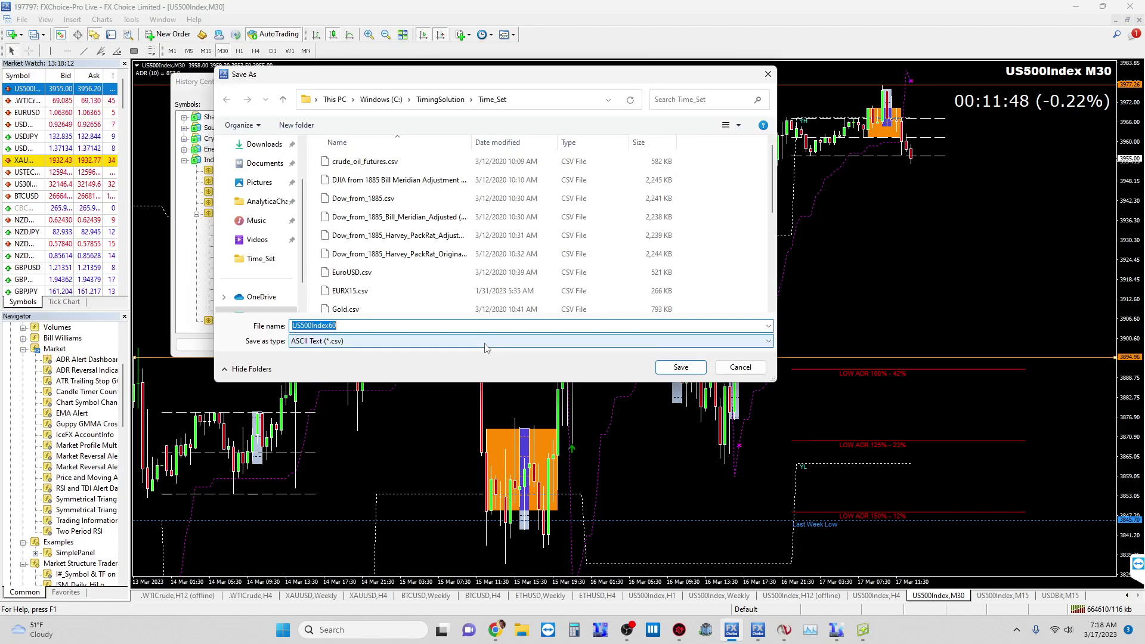
scroll(371, 258, "down", 2)
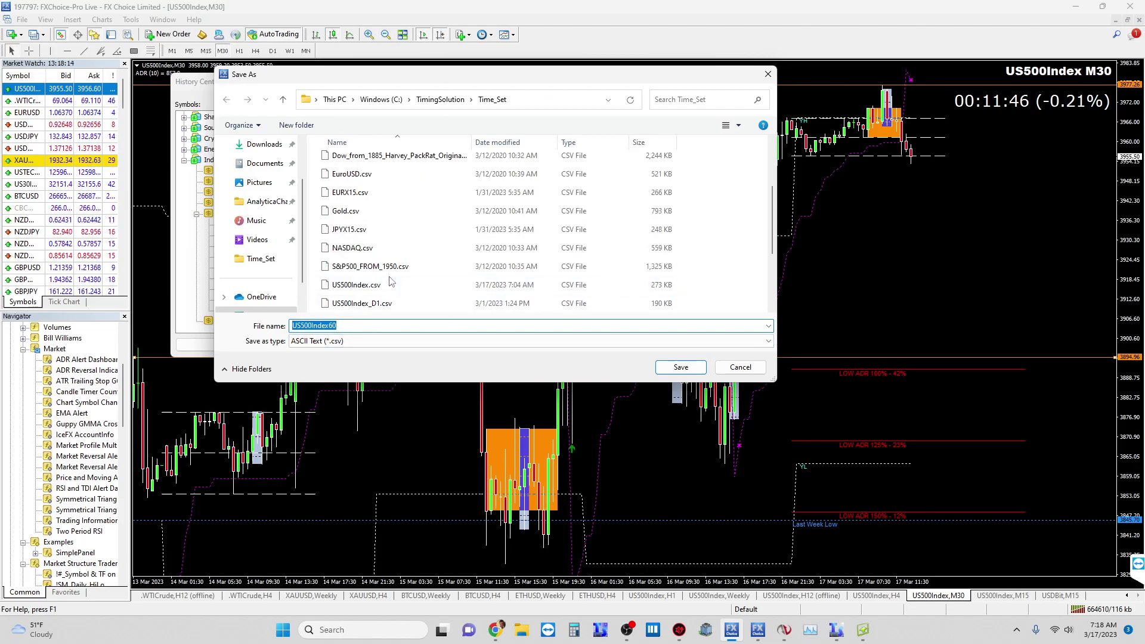
double_click(374, 286)
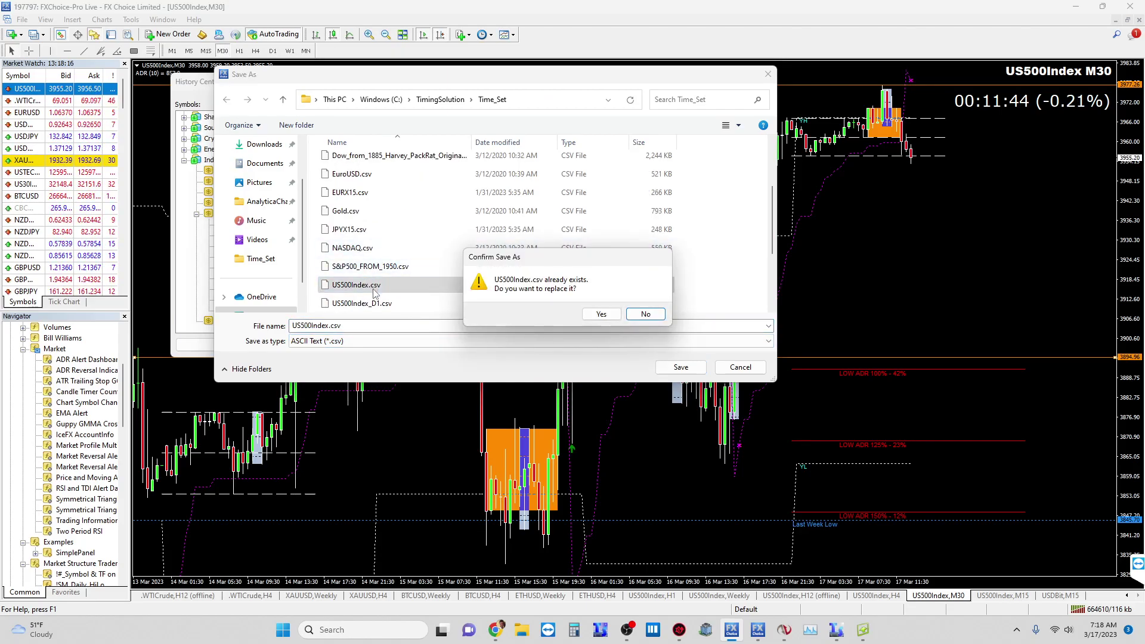
left_click(601, 315)
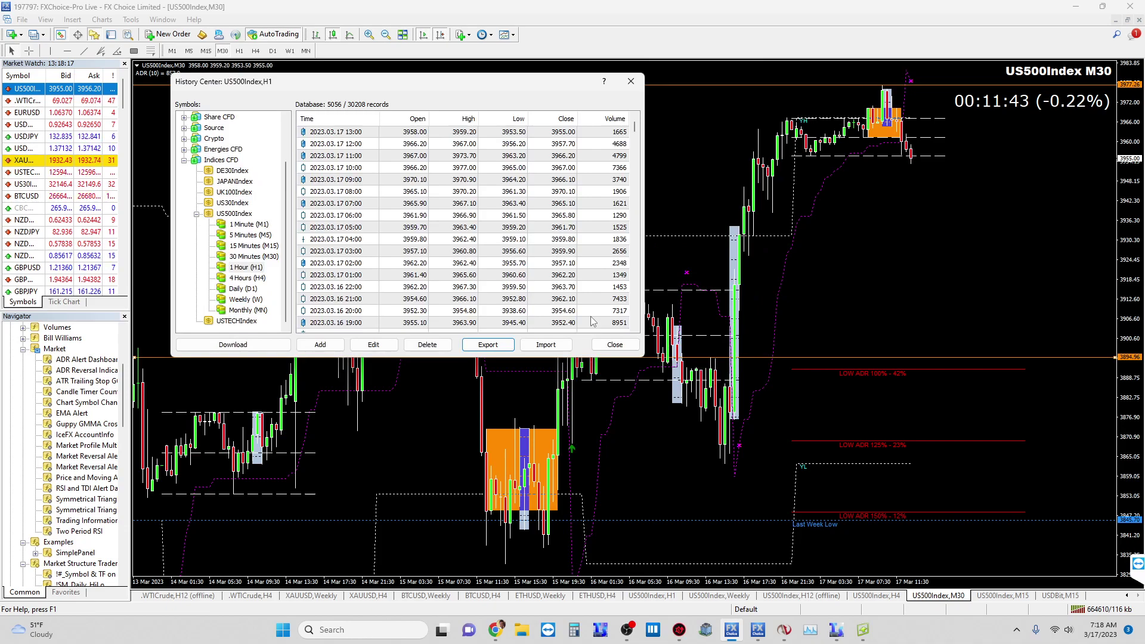
left_click(616, 346)
Exit the running Timing Solution US500Index session
mouse_move(837, 631)
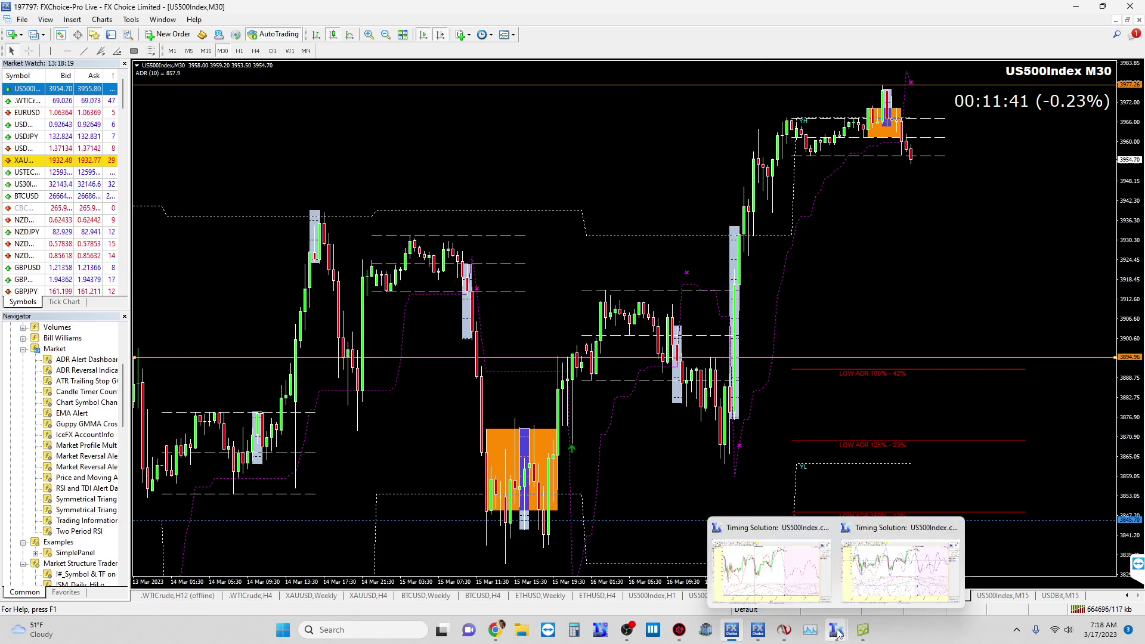
left_click(794, 575)
key("alt+F4")
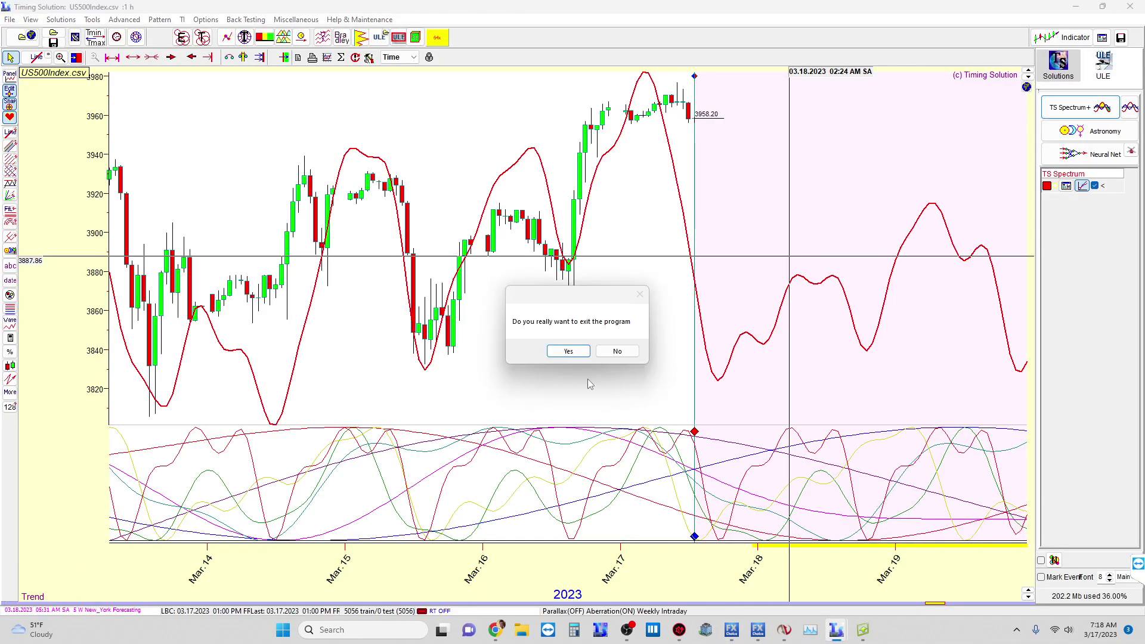
left_click(569, 352)
Relaunch Timing Solution in its 64-bit version from the TS Terra Incognita launcher
left_click(599, 631)
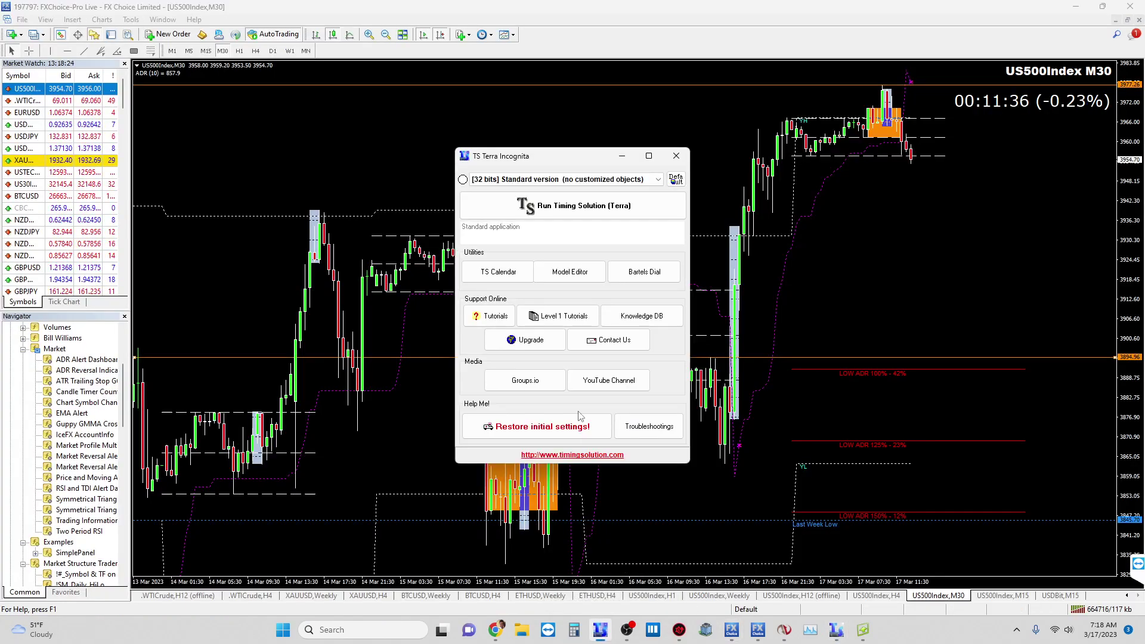
left_click(570, 179)
left_click(582, 210)
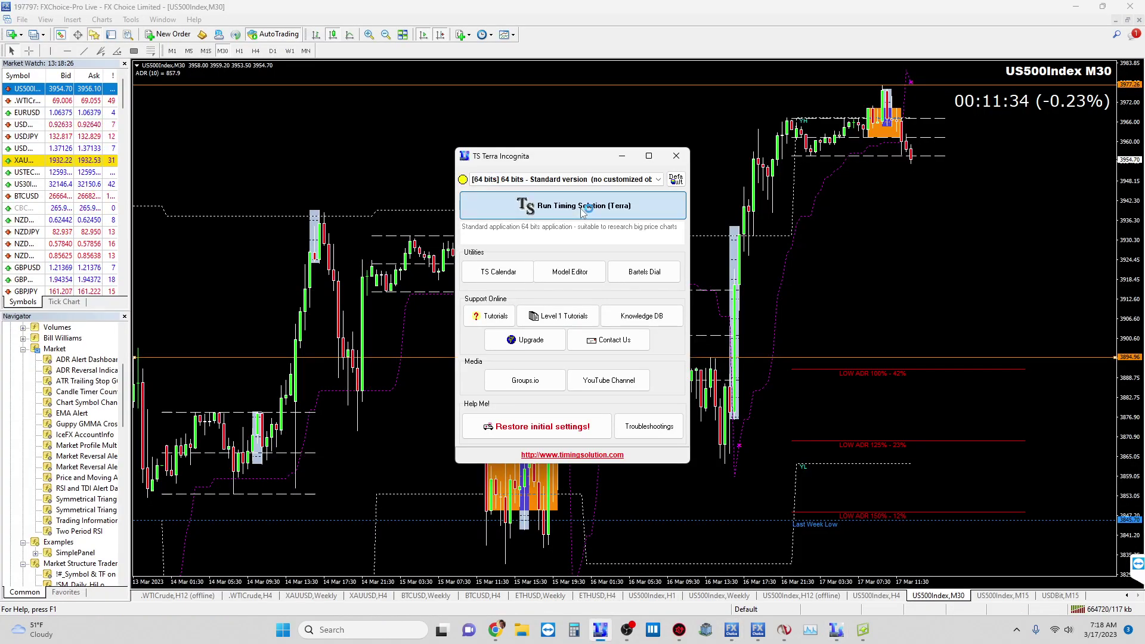
left_click(580, 208)
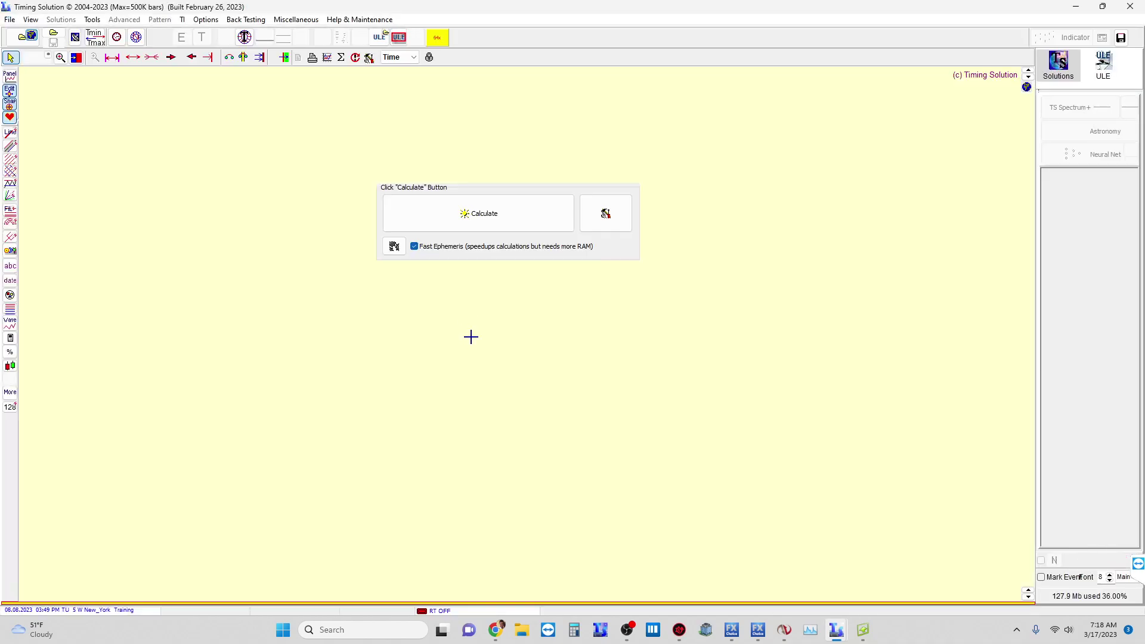
left_click(455, 224)
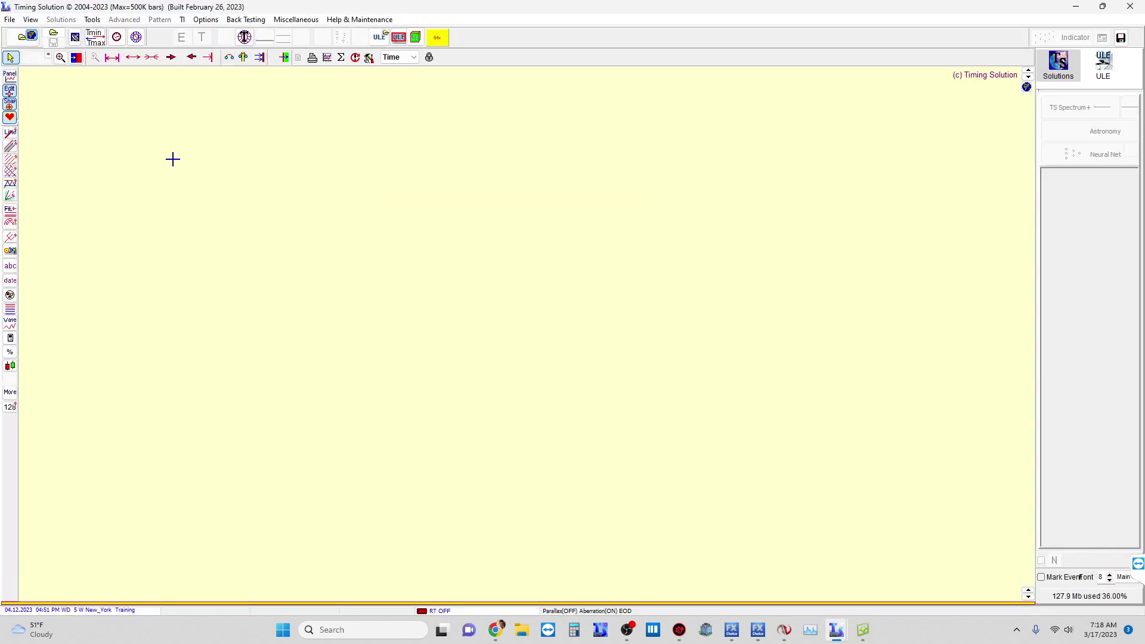
Load US500Index.csv, accepting the exchange time zone and trading days and hours
left_click(18, 42)
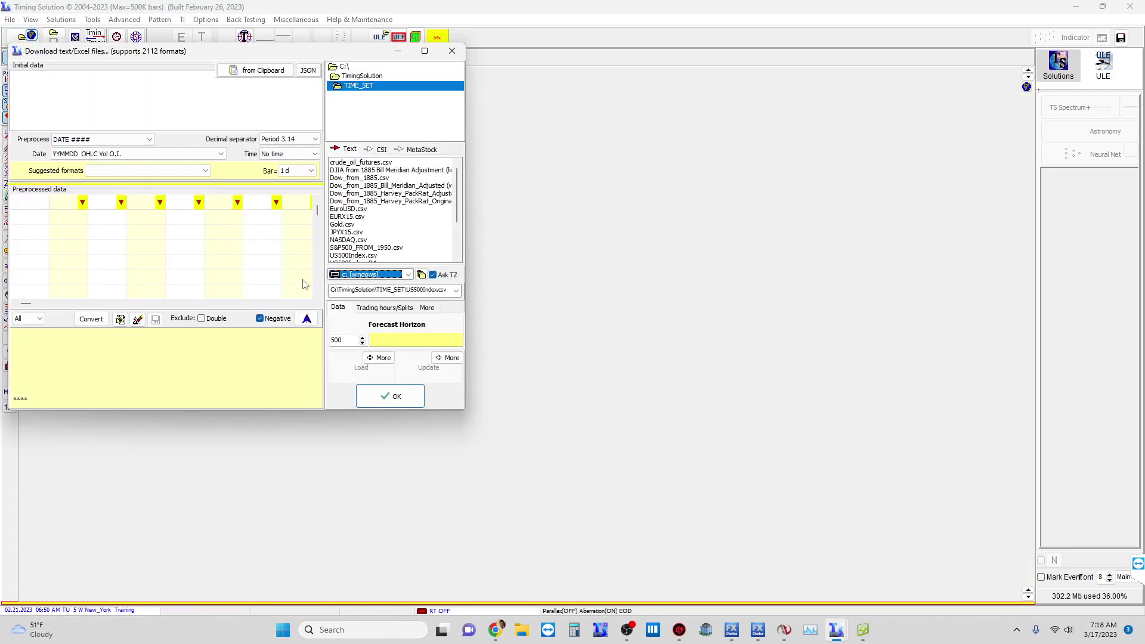
mouse_move(351, 256)
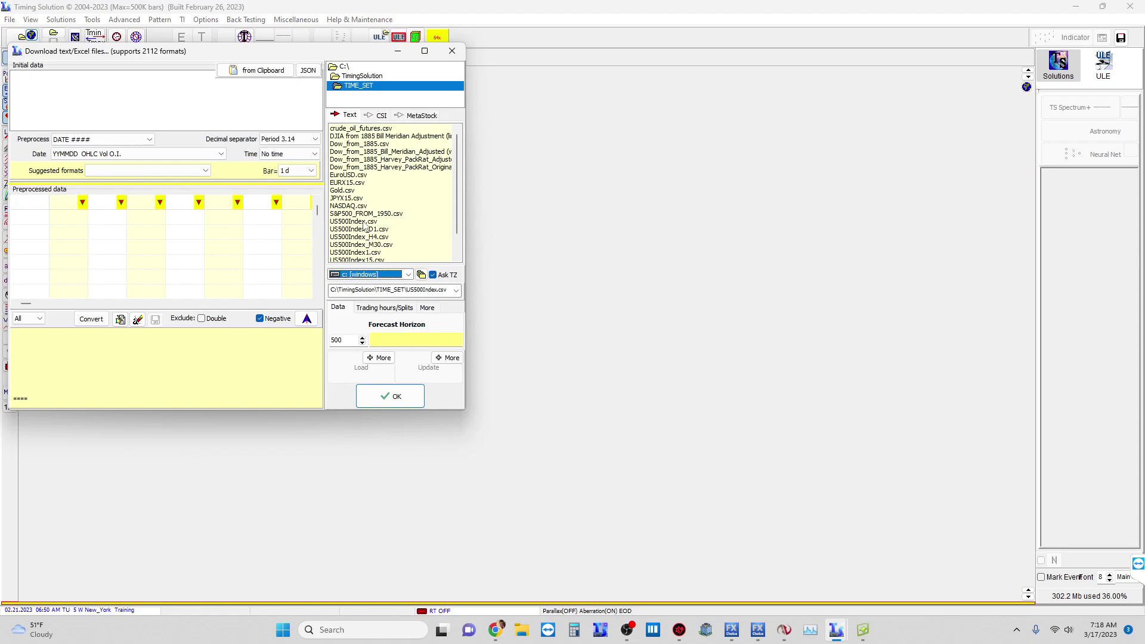
left_click(365, 223)
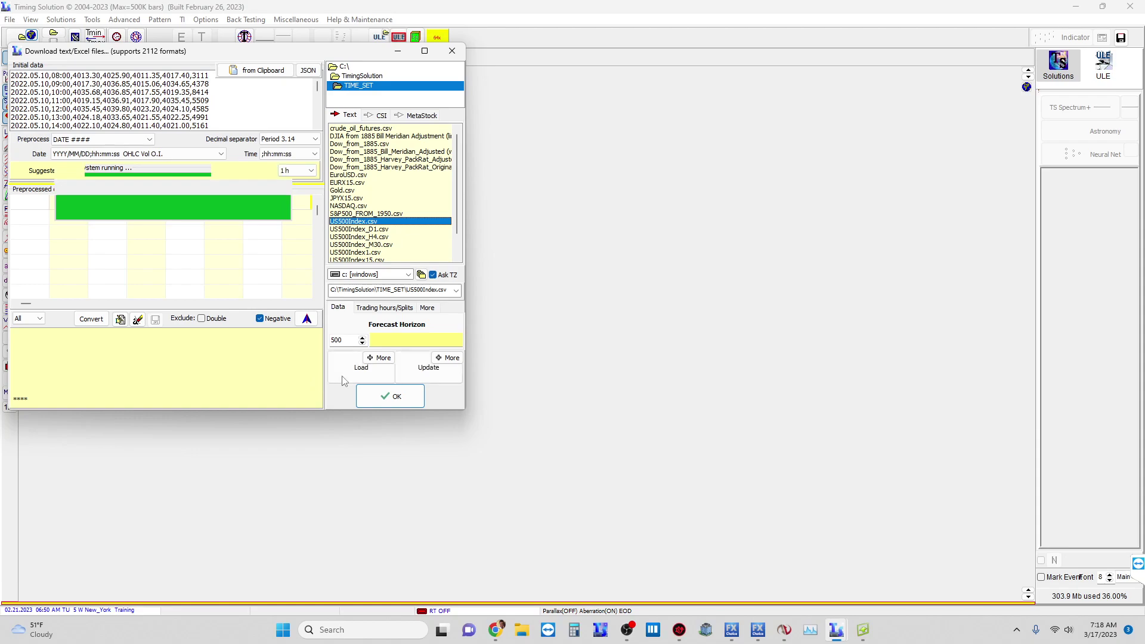
left_click(345, 380)
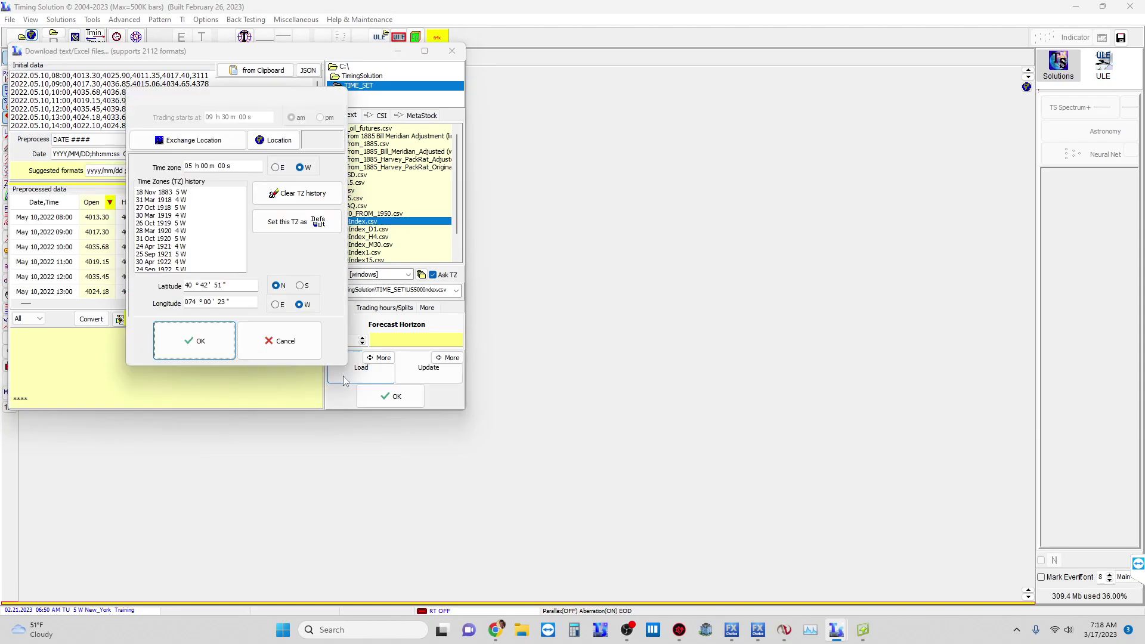
left_click(203, 340)
left_click(609, 368)
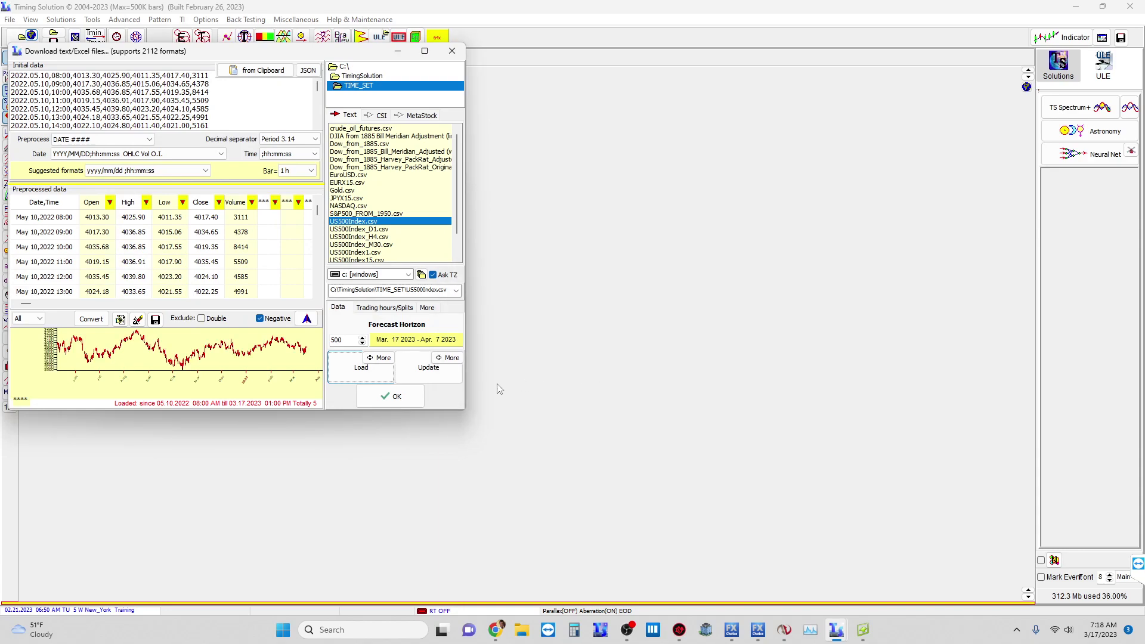
Finish the import, run the initial calculation, and jump to the latest bars
left_click(410, 404)
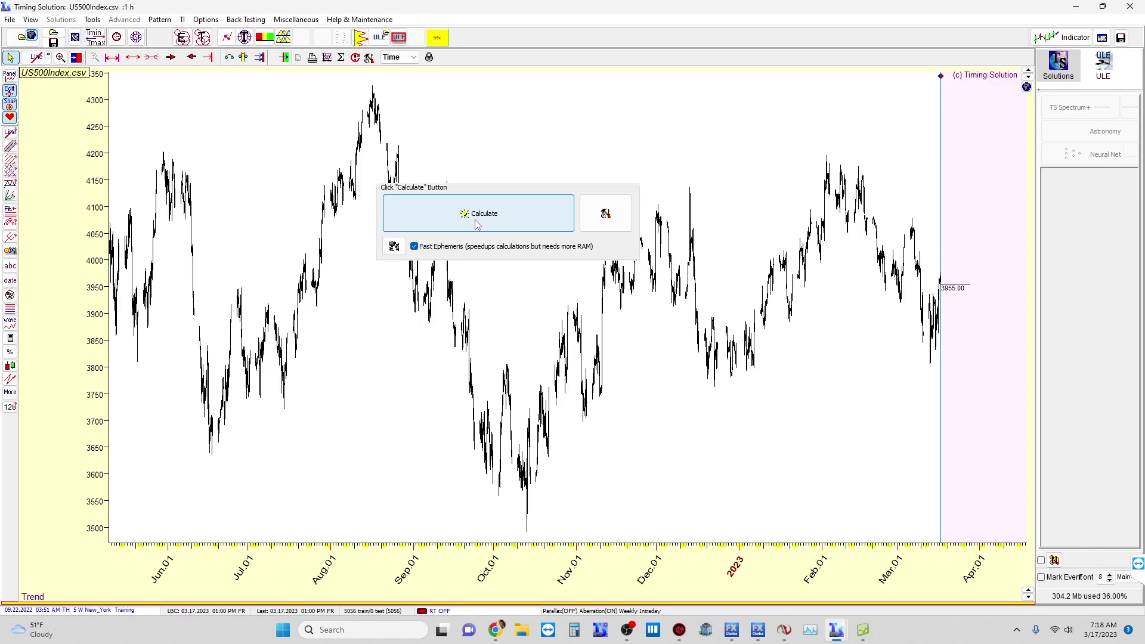
left_click(478, 225)
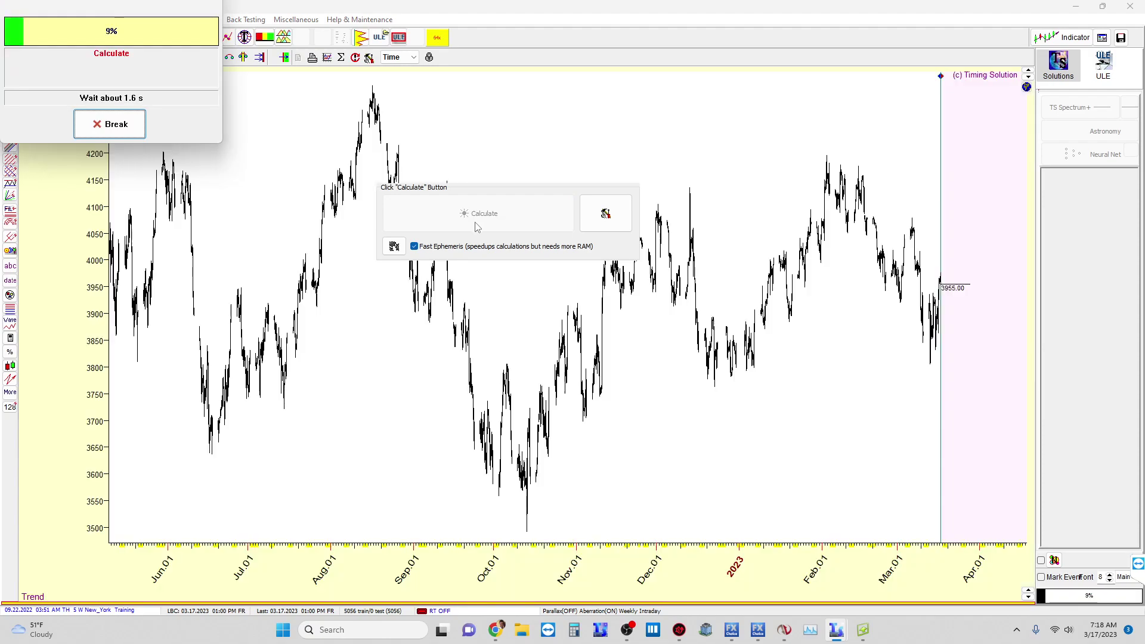
left_click(208, 59)
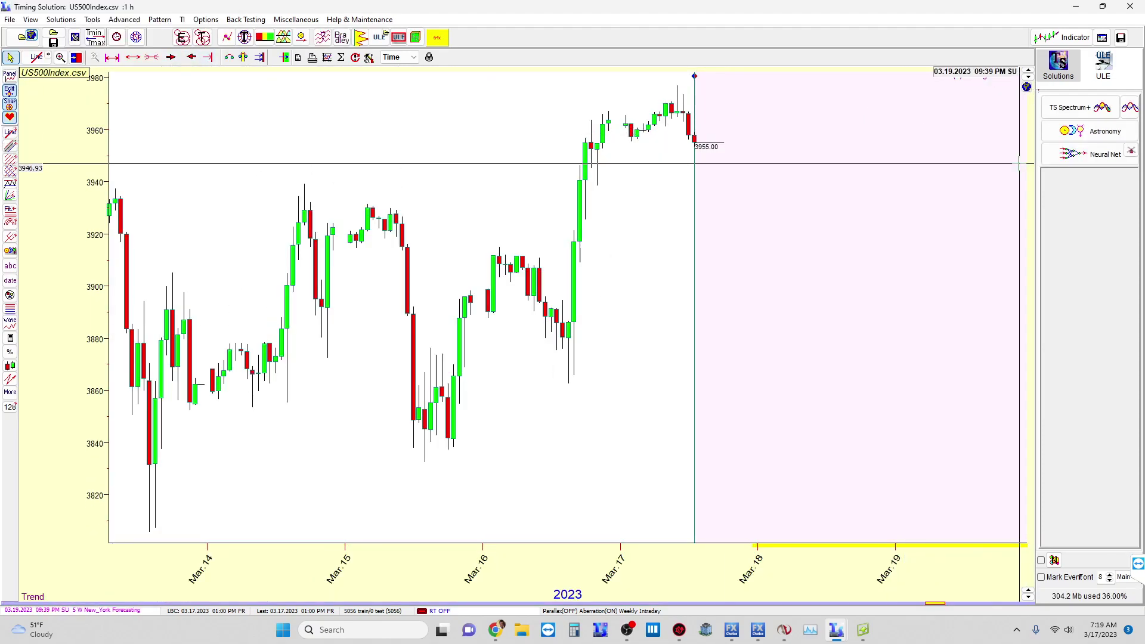
Calculate a Q-Spectrum projection in TS Spectrum+ and minimize its window
left_click(1064, 115)
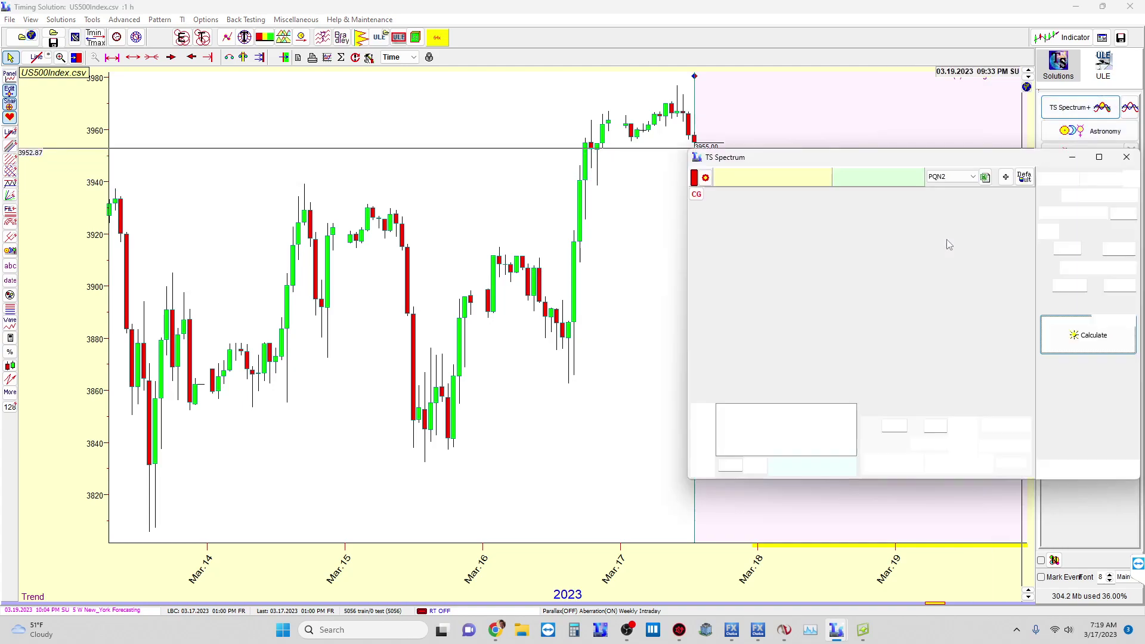
left_click(1069, 327)
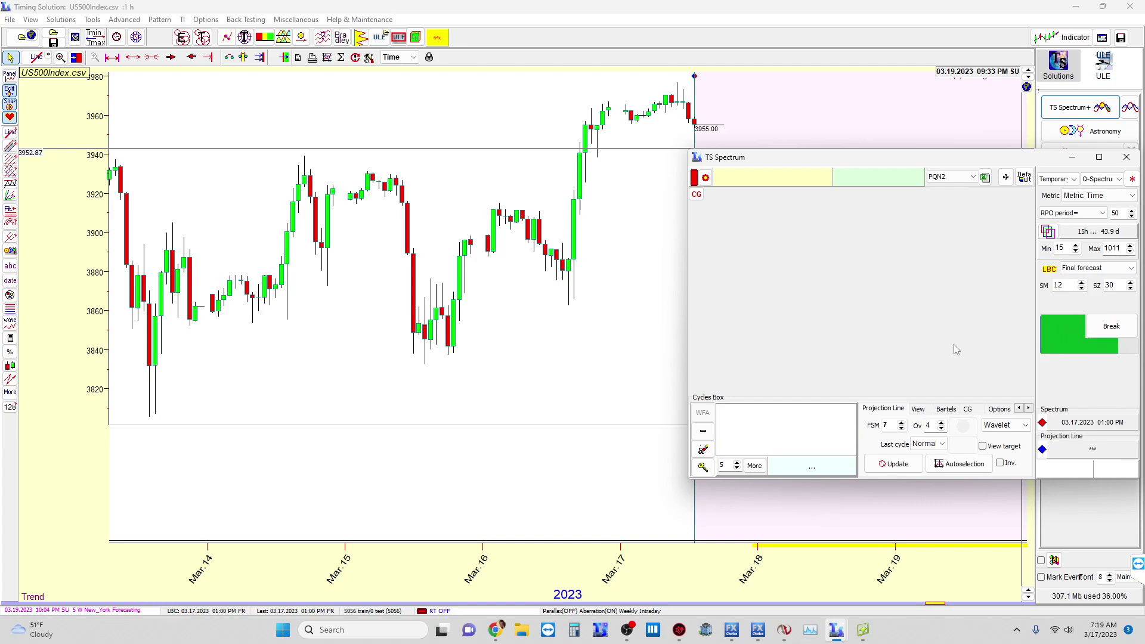
left_click(1073, 157)
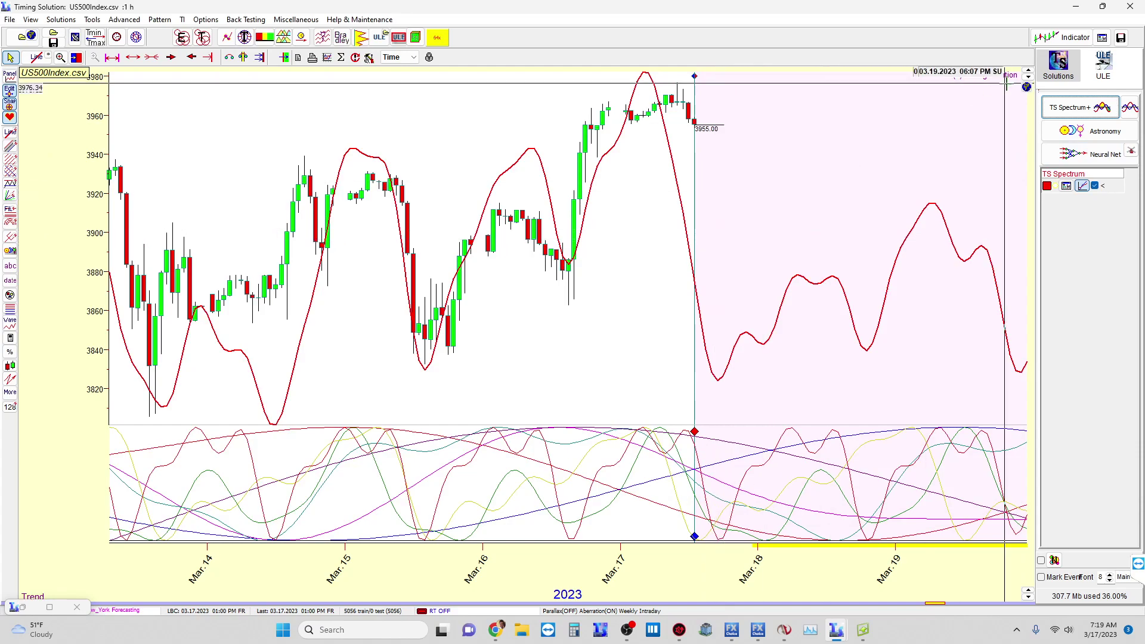
Calculate a Bartels spectrum with autoselected cycles, minimize it, then reopen its window
left_click(1070, 107)
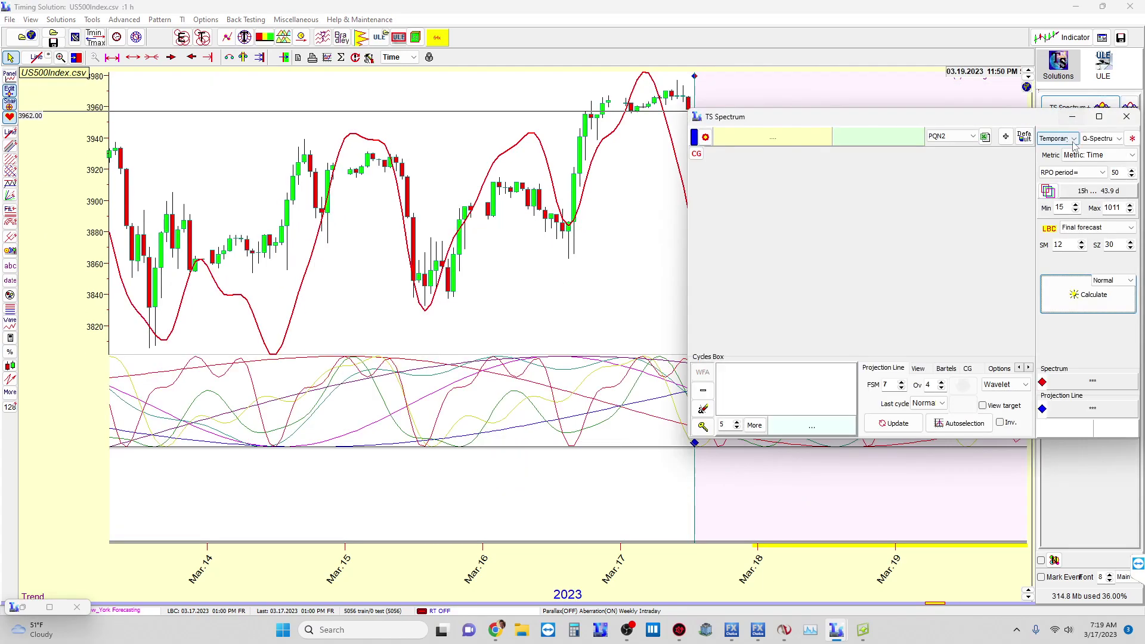
left_click(1102, 139)
left_click(1098, 163)
left_click(1066, 301)
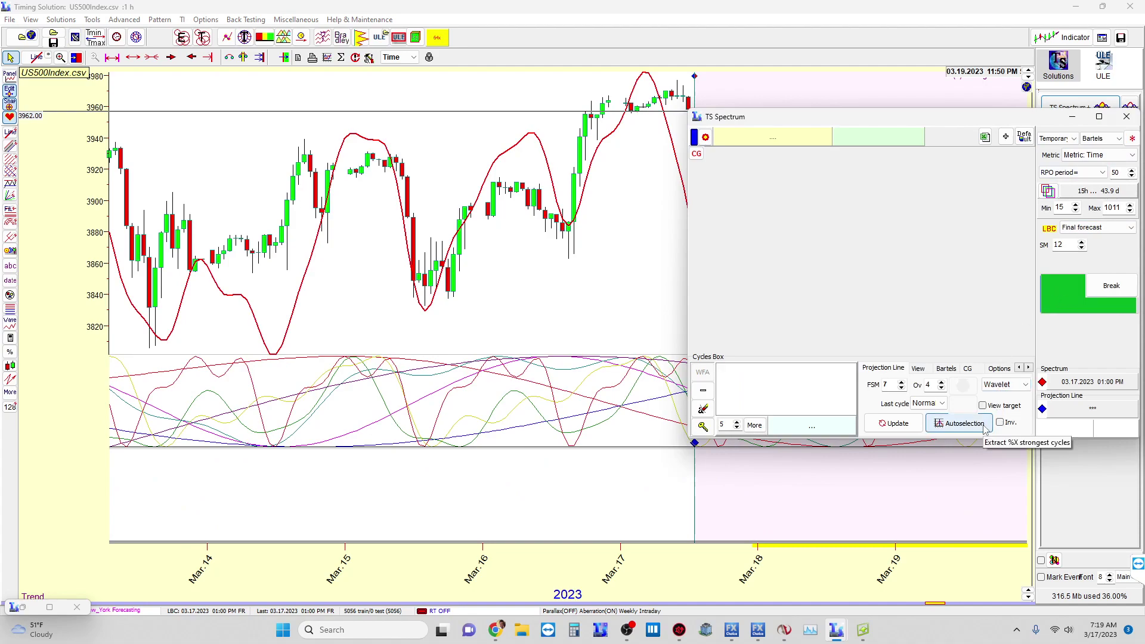
left_click(985, 424)
left_click(1052, 102)
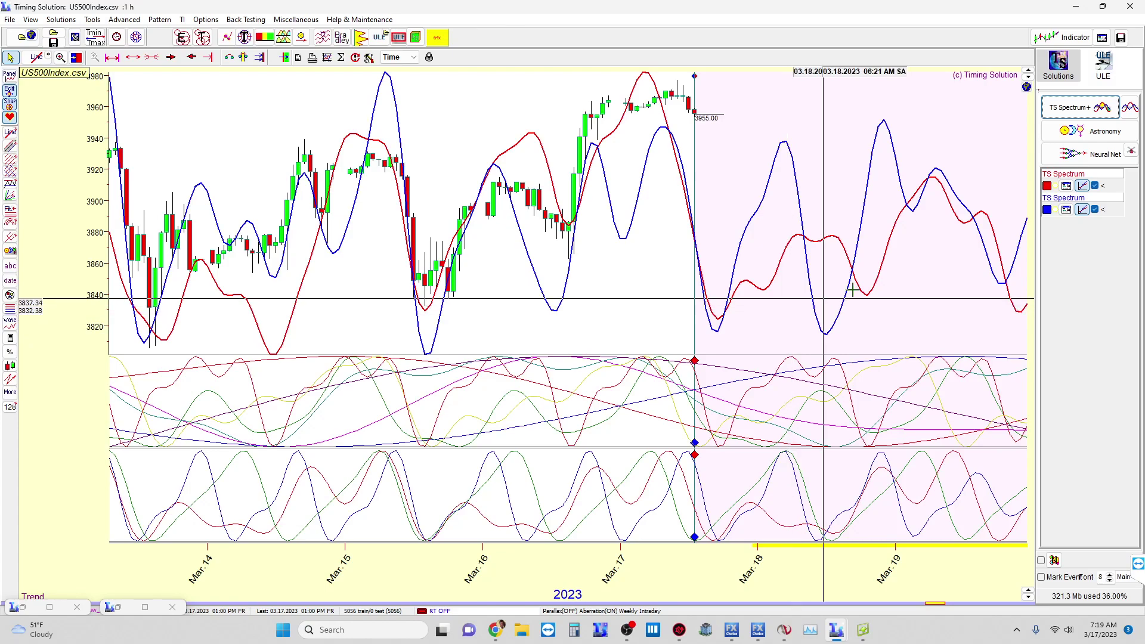
left_click(1066, 210)
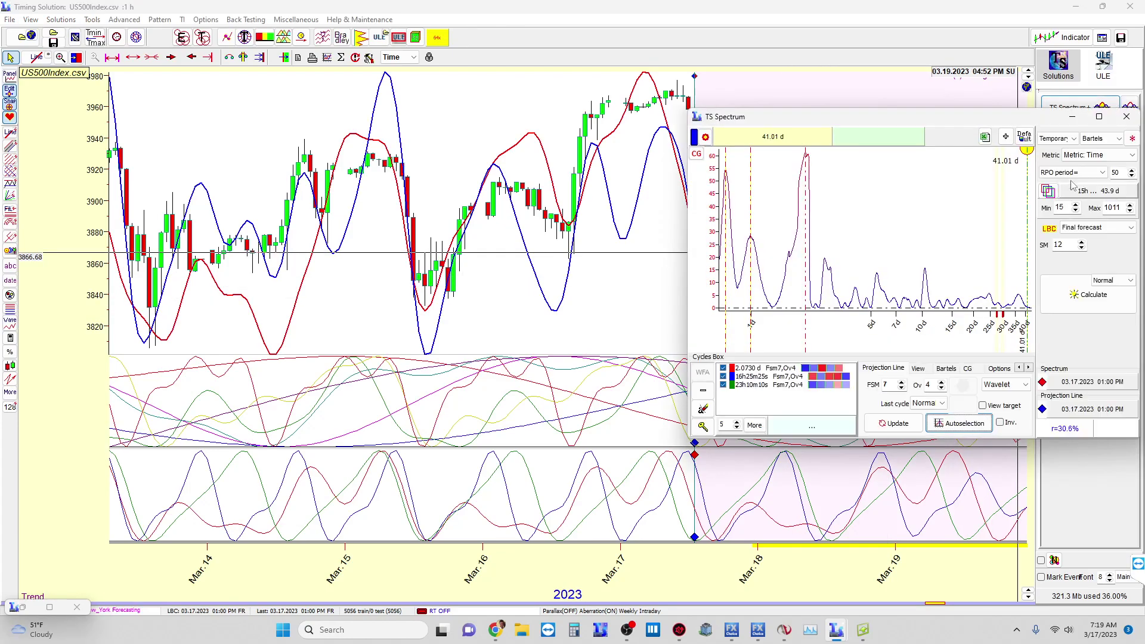
Delete the Bartels spectrum model by closing its window
left_click(1130, 118)
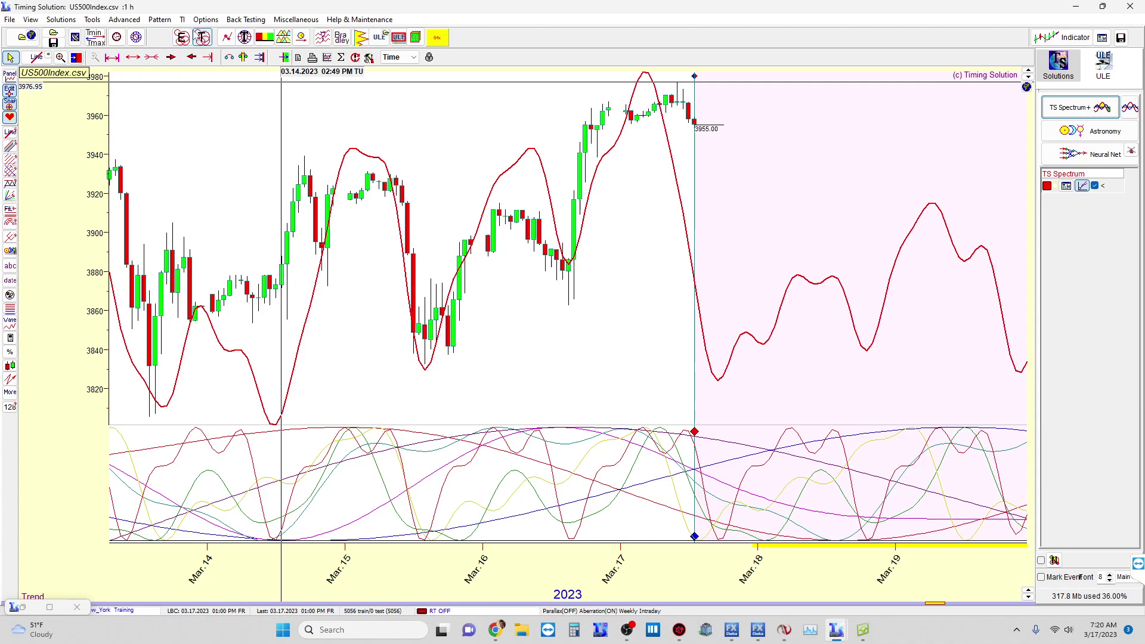
Add a Trading Spectrum long-term cycle pane from the TI menu
left_click(183, 19)
left_click(215, 123)
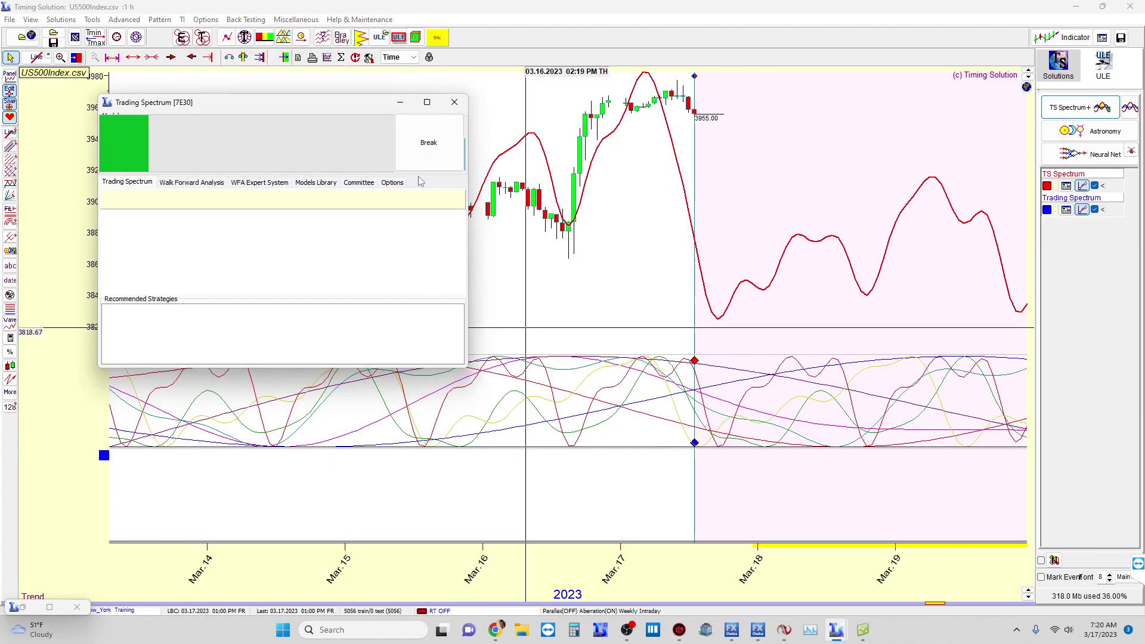
left_click(400, 104)
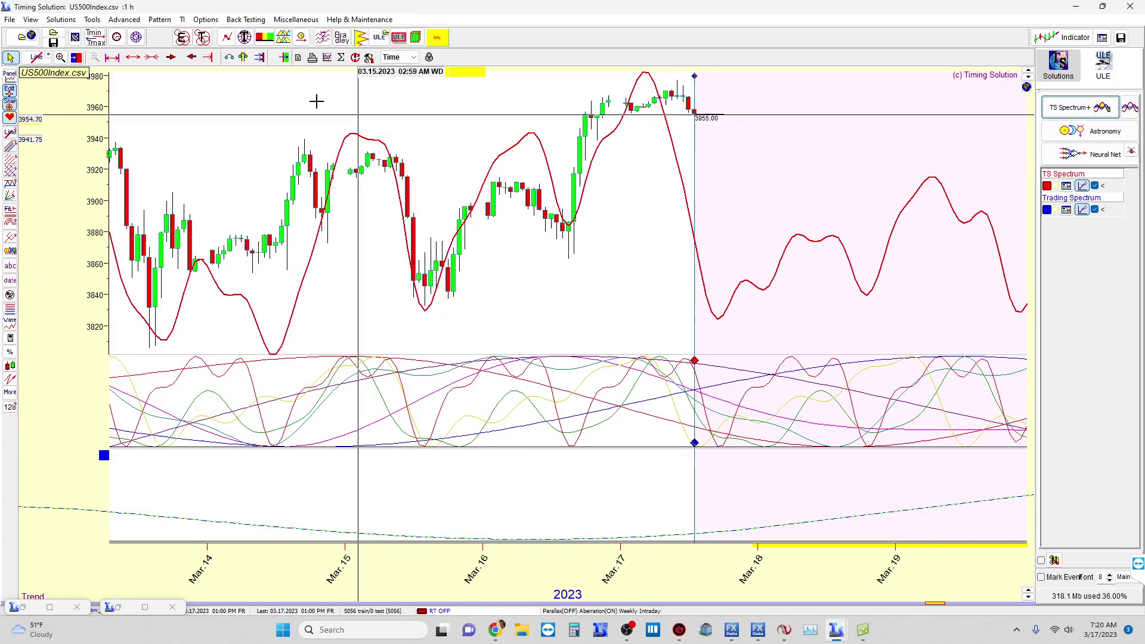
Zoom the time axis to show March 3 to 29, then switch to Chrome
left_click(134, 58)
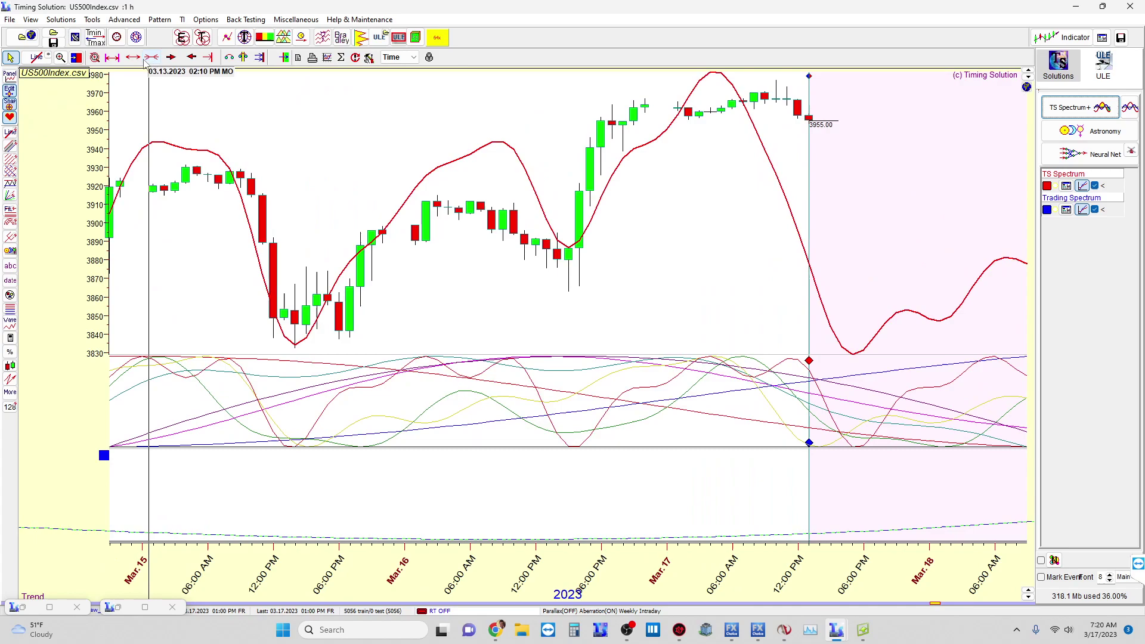
left_click(134, 58)
scroll(241, 147, "down", 8)
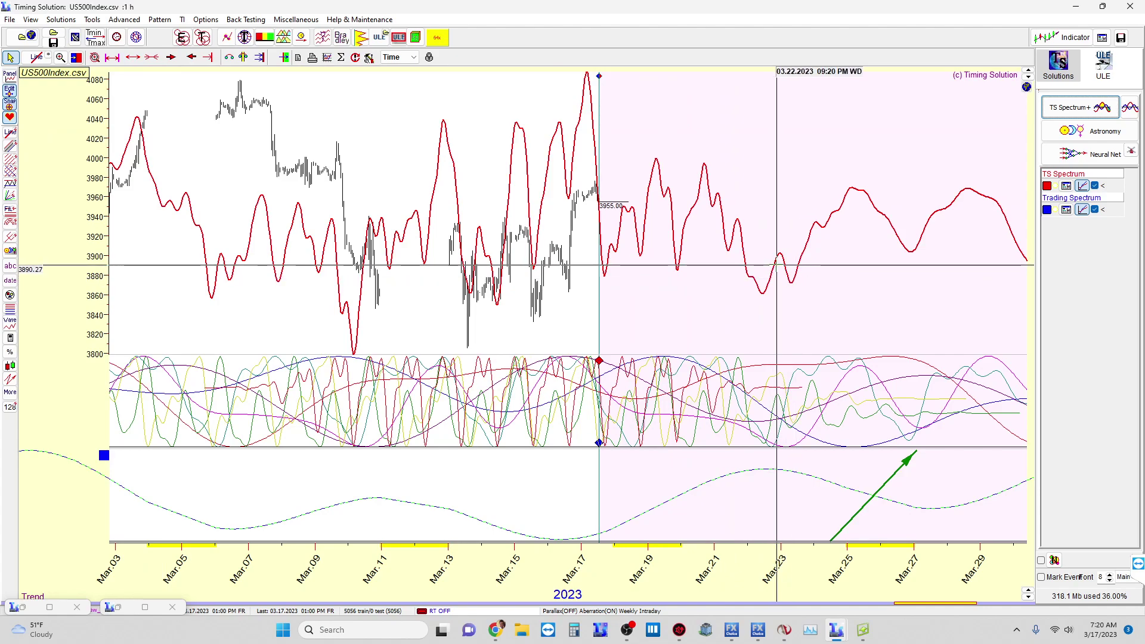
mouse_move(495, 630)
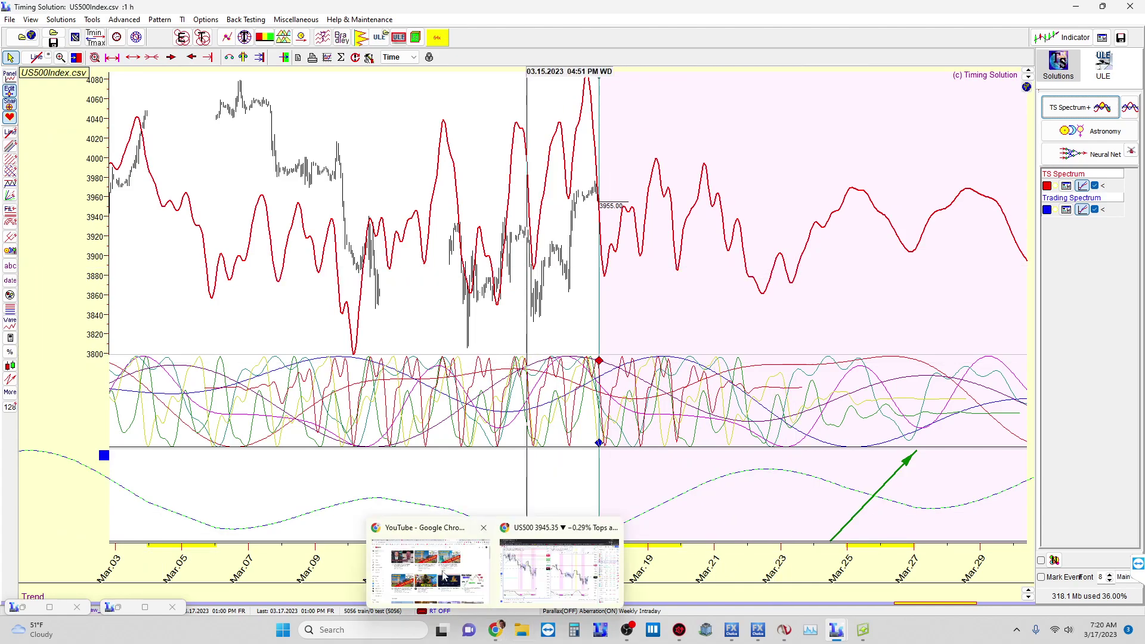
left_click(420, 591)
Open forexfactory.com, view the Mar 19–25 calendar, then return to Timing Solution
left_click(998, 11)
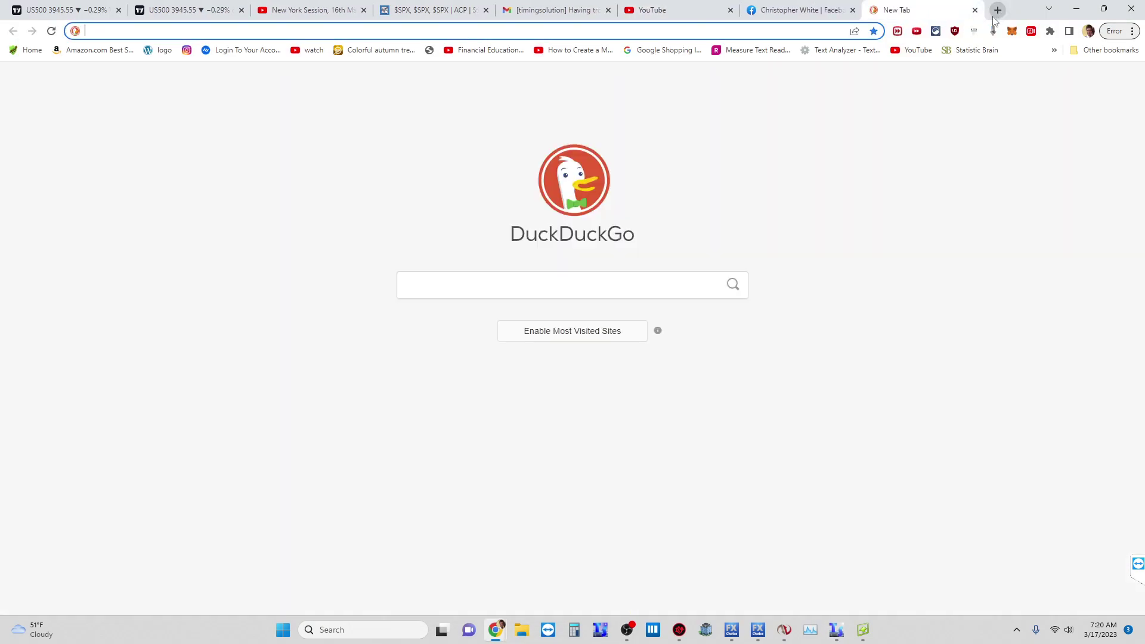
type("forexfactory.com")
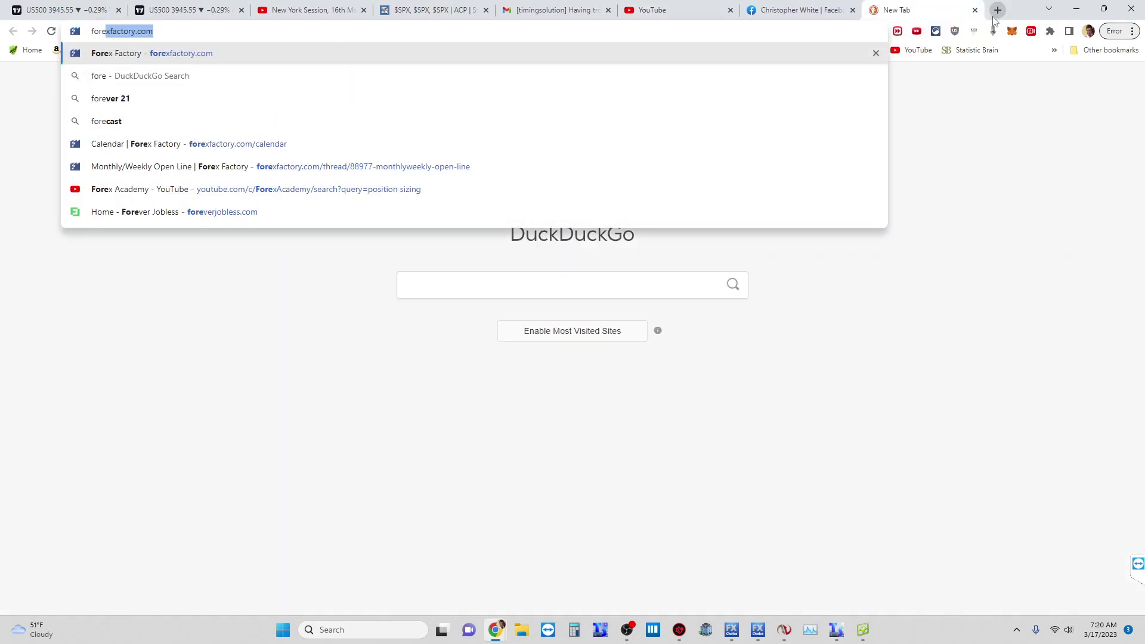
key("Return")
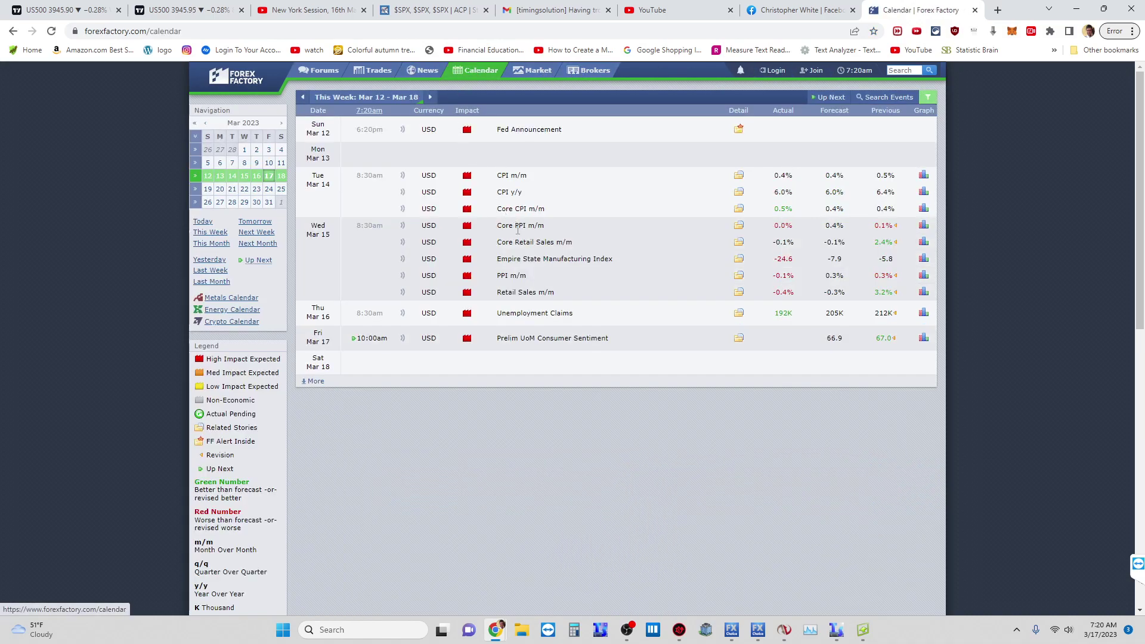
left_click(197, 189)
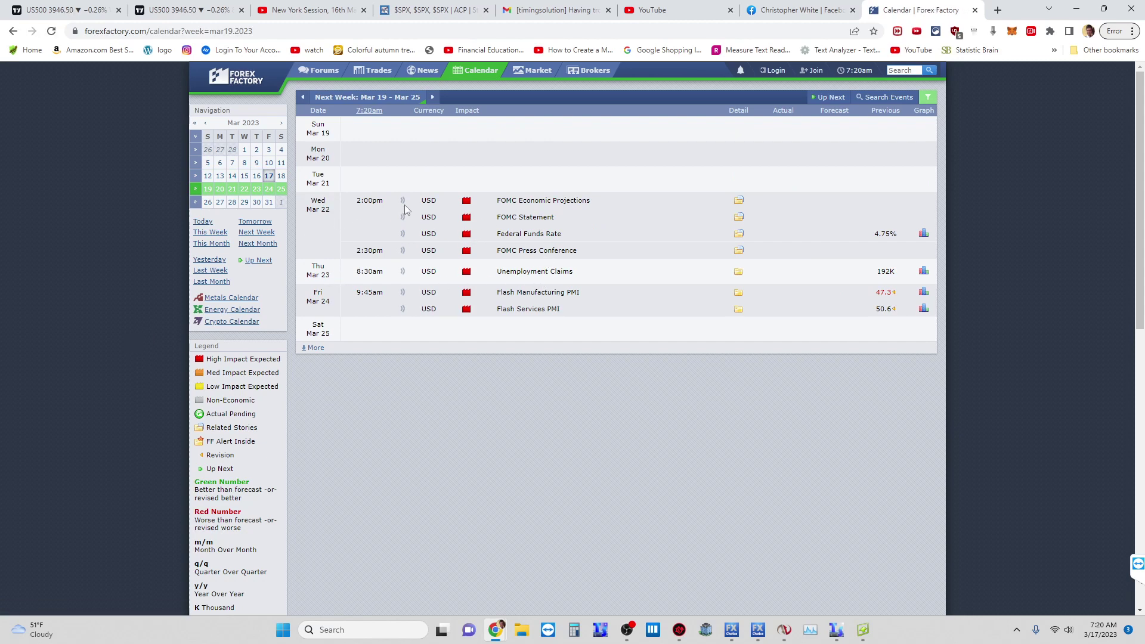
left_click(1077, 8)
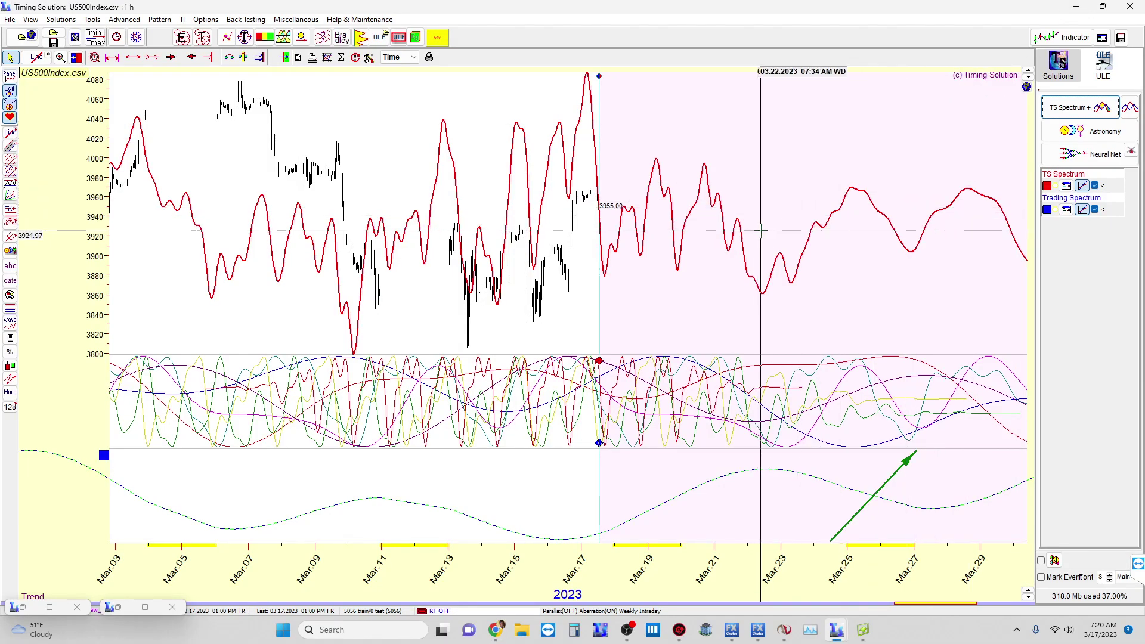